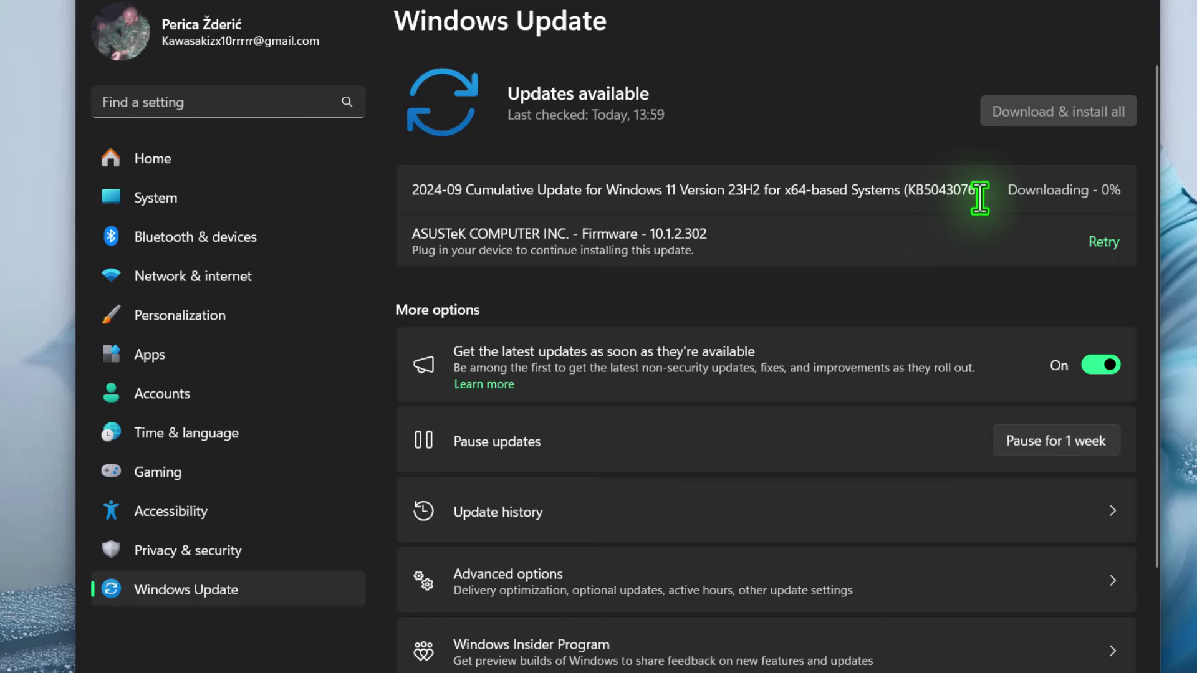
left_click_drag(980, 199, 895, 194)
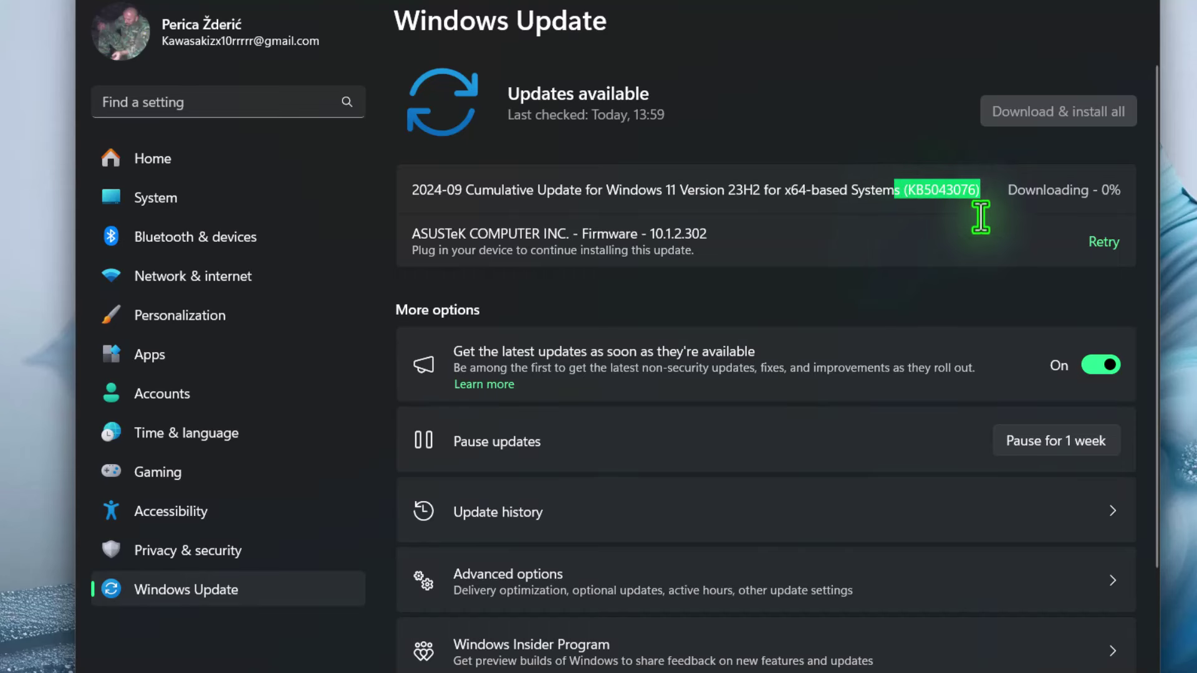
right_click(1186, 94)
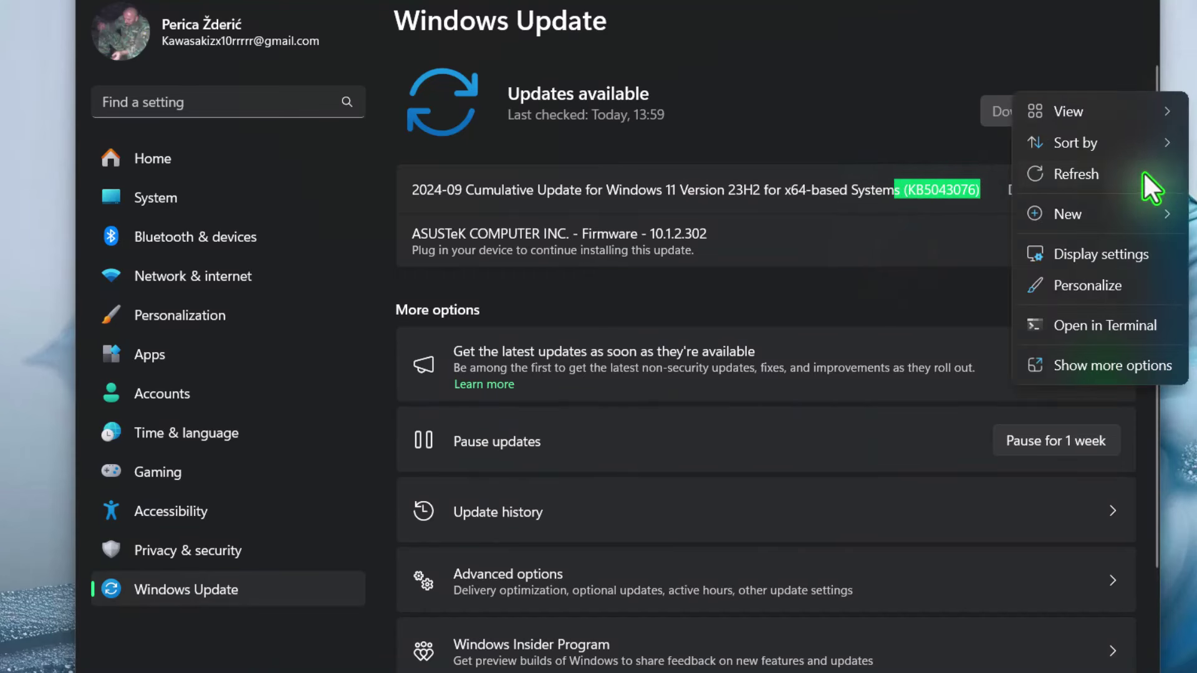
left_click(1115, 175)
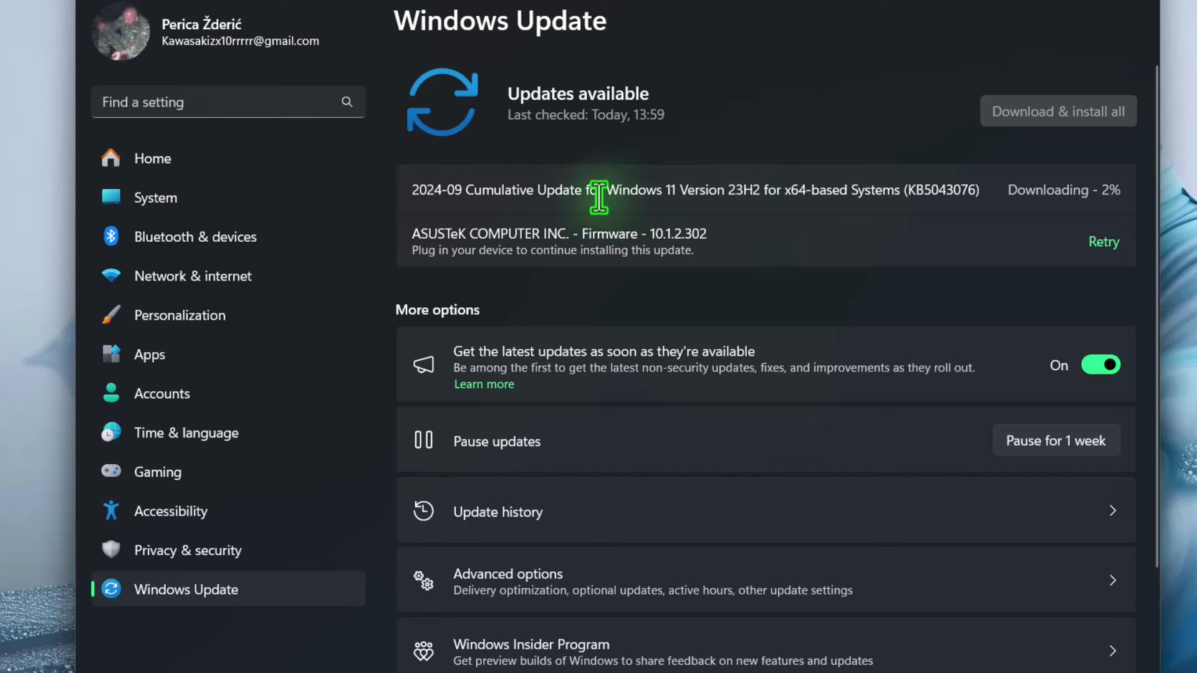
View the optional updates under Advanced options, ticking then unticking Windows 11, version 24H2.
left_click(552, 586)
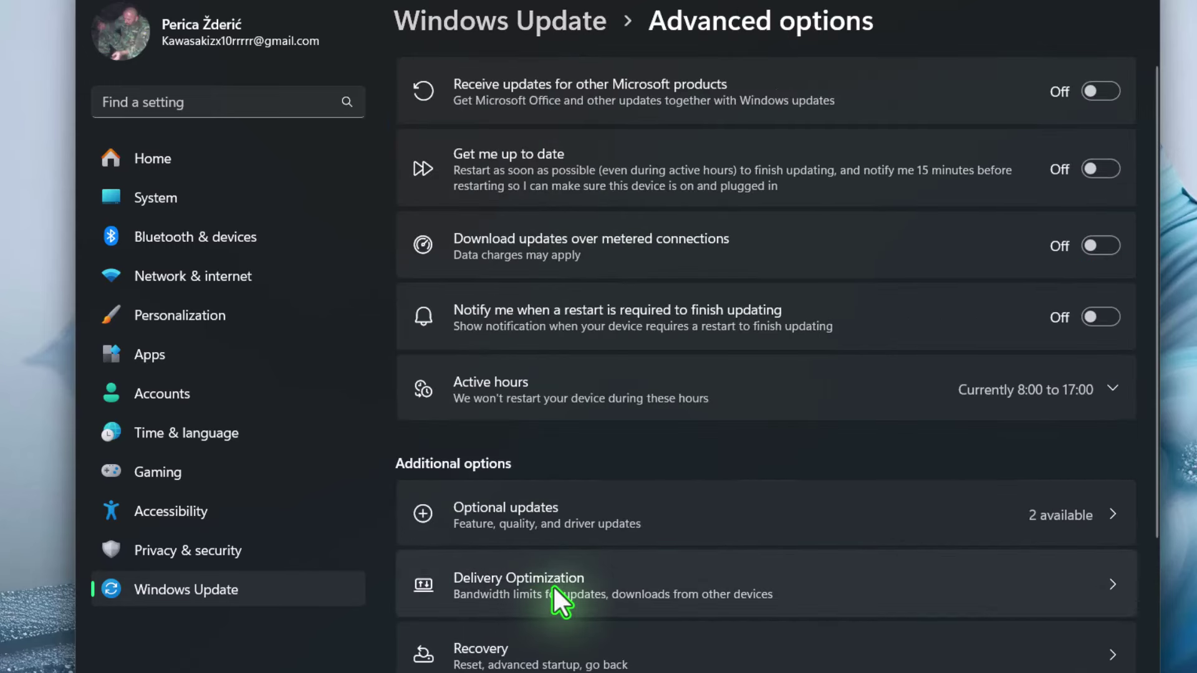
left_click(838, 519)
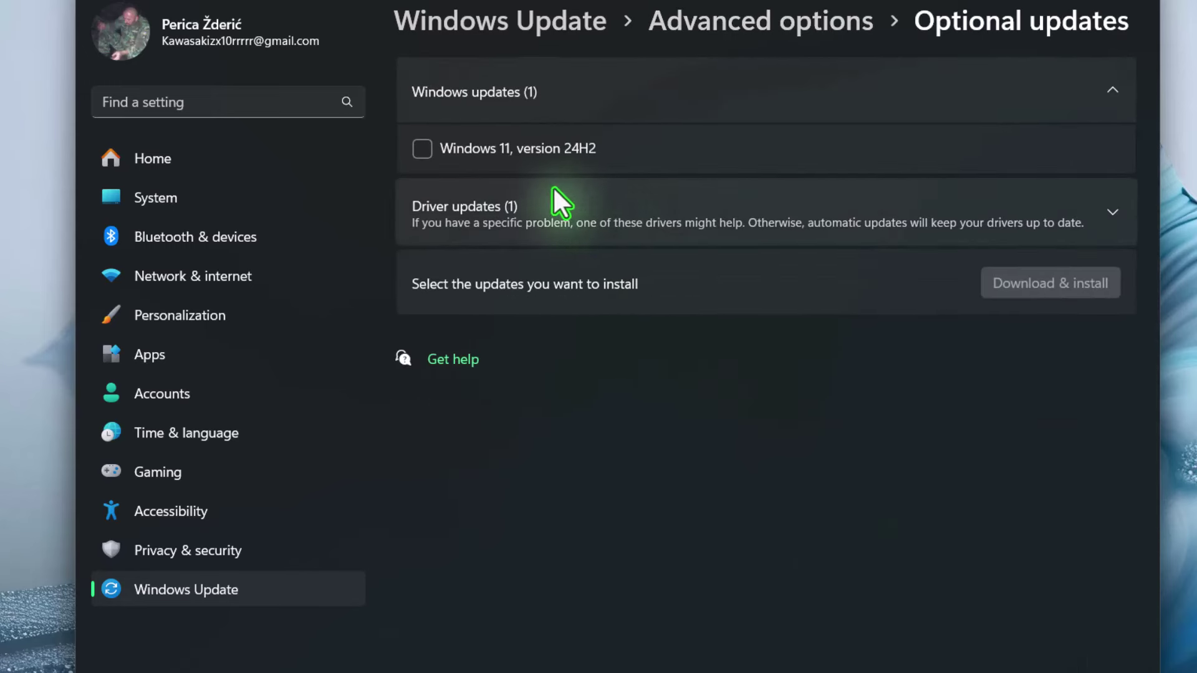
left_click(420, 149)
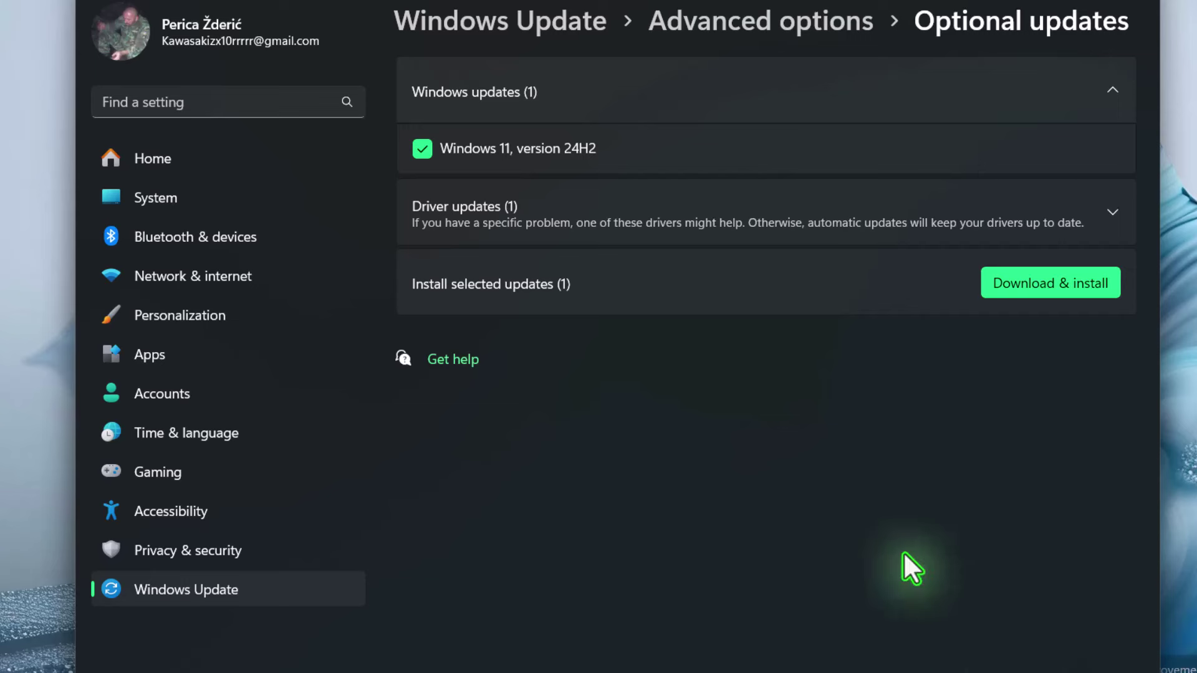
left_click(424, 146)
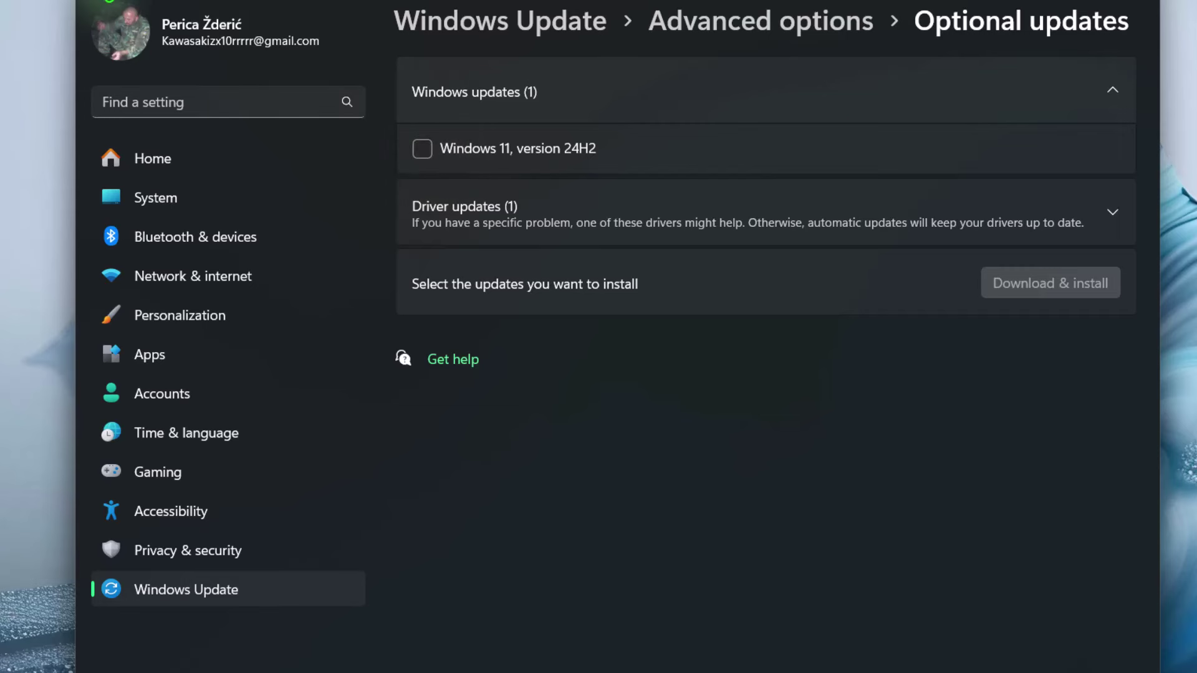
Return to Advanced options and review the Recovery settings page.
left_click(804, 23)
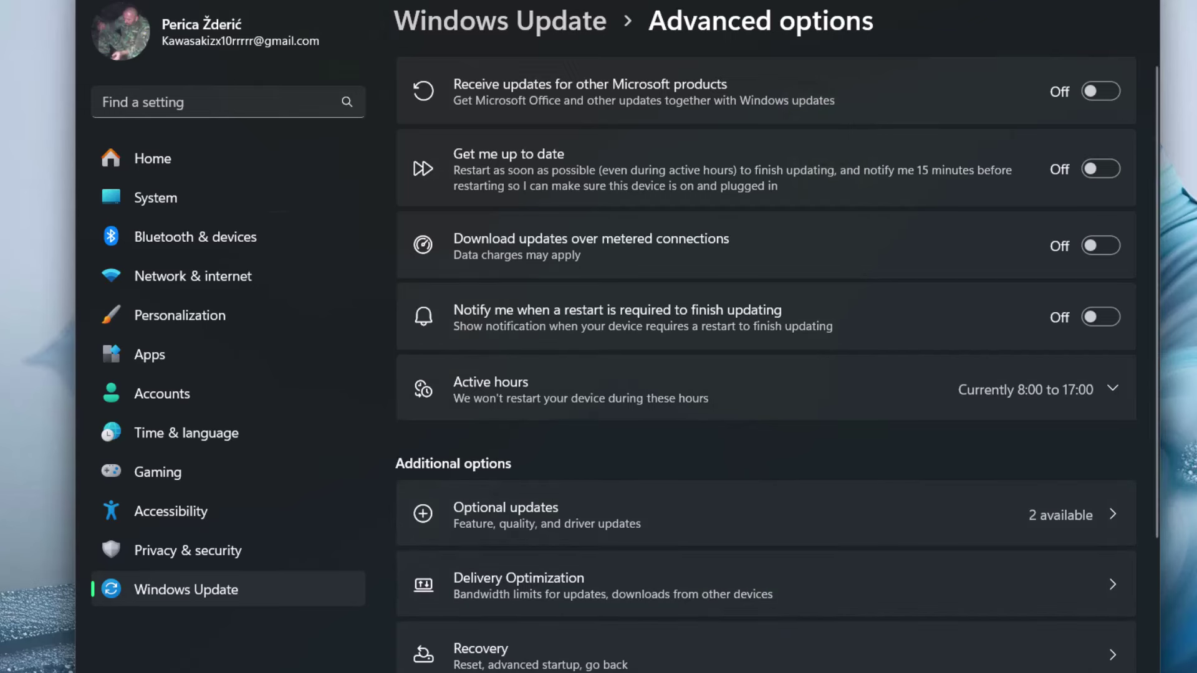
scroll(739, 505, "down", 2)
scroll(713, 458, "down", 1)
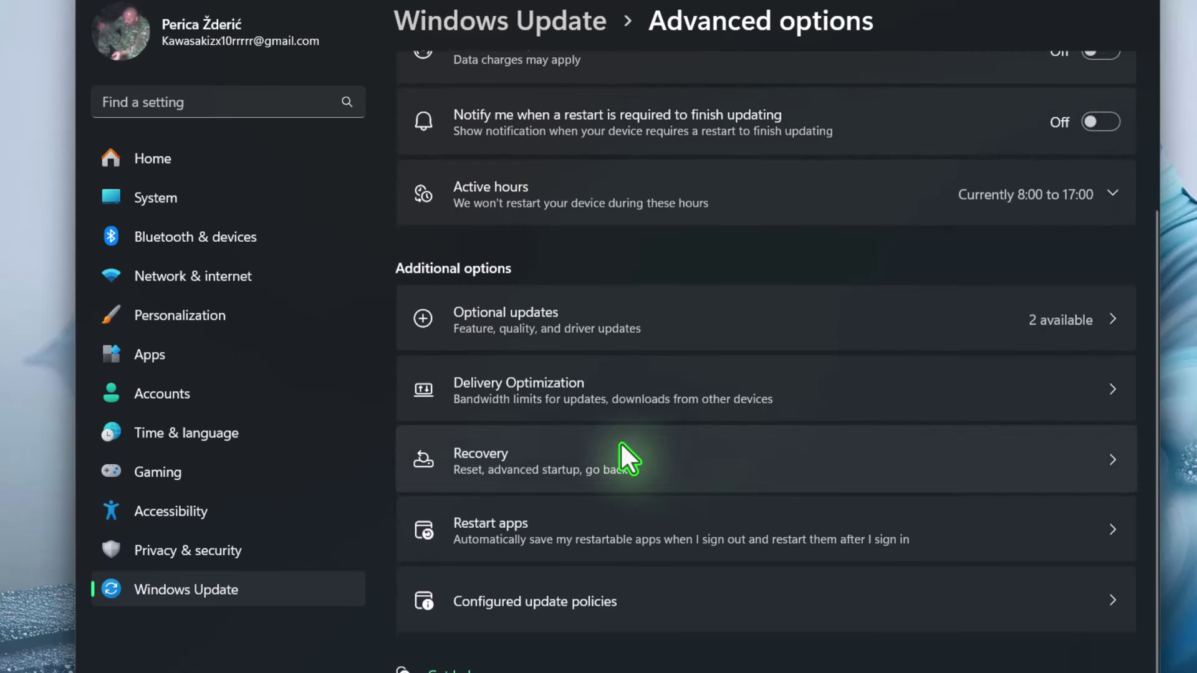
left_click(564, 467)
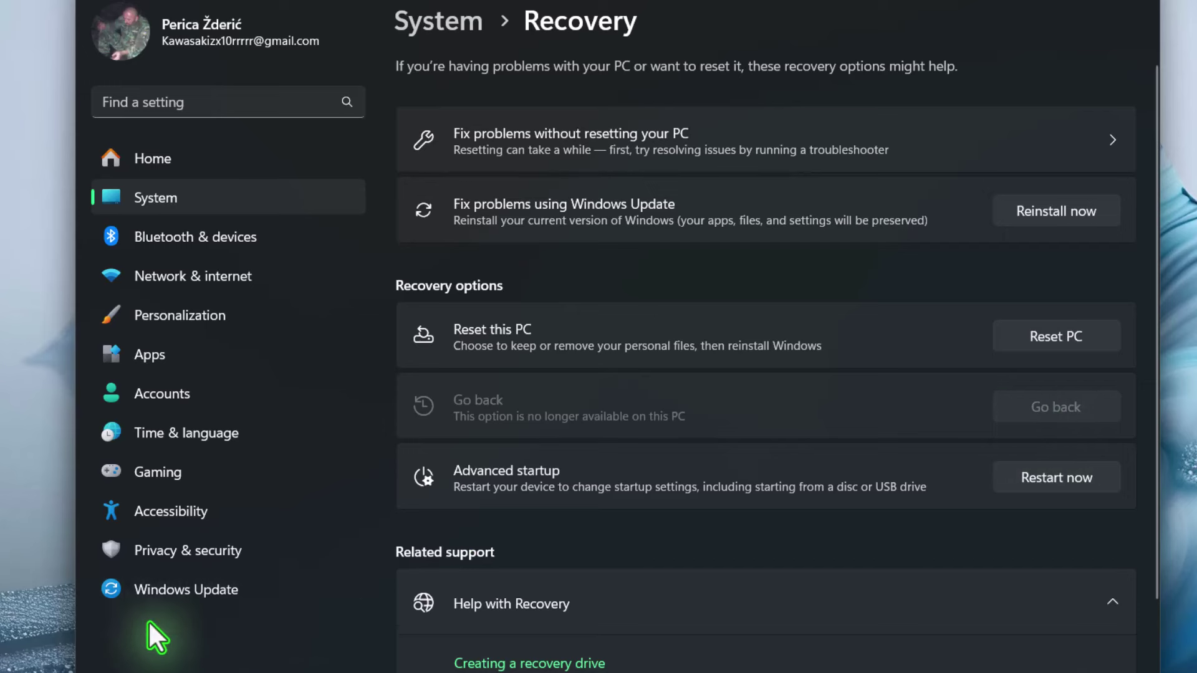
left_click(144, 595)
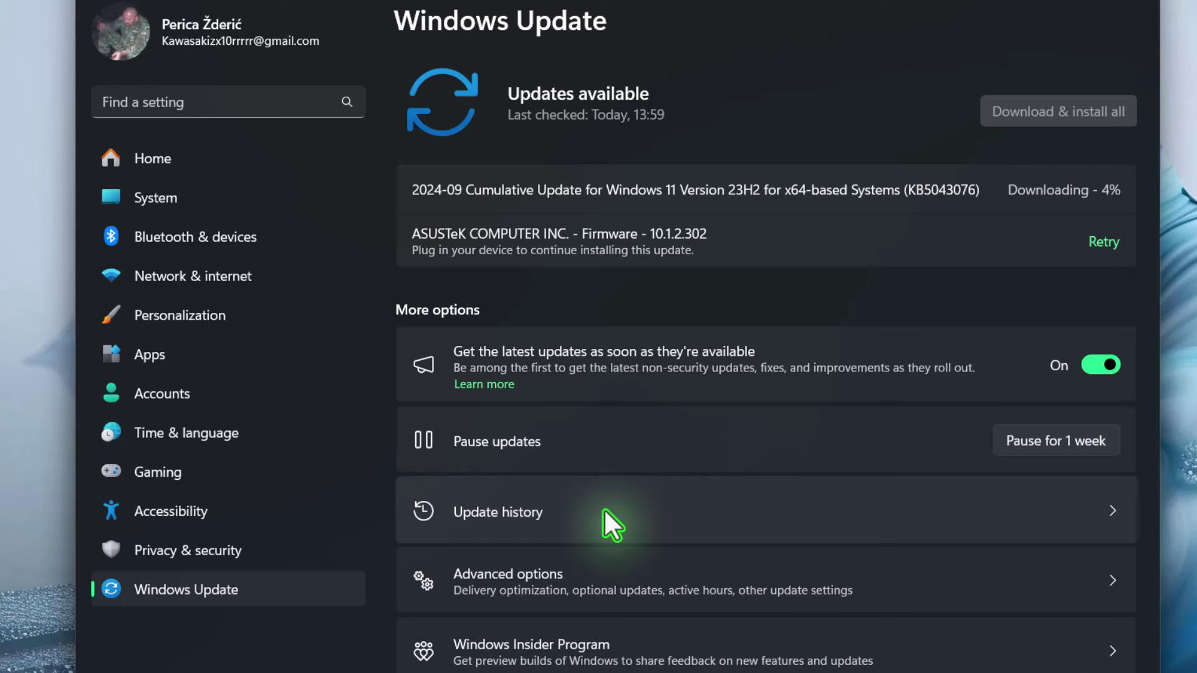
left_click(612, 660)
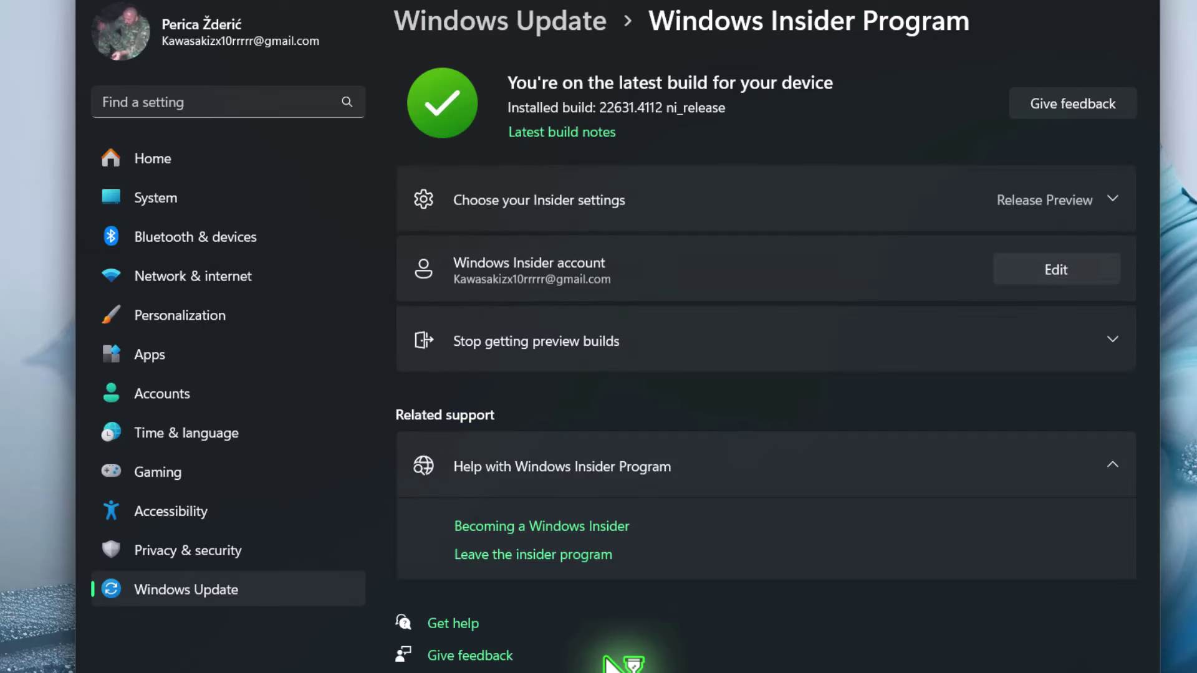
left_click(1107, 198)
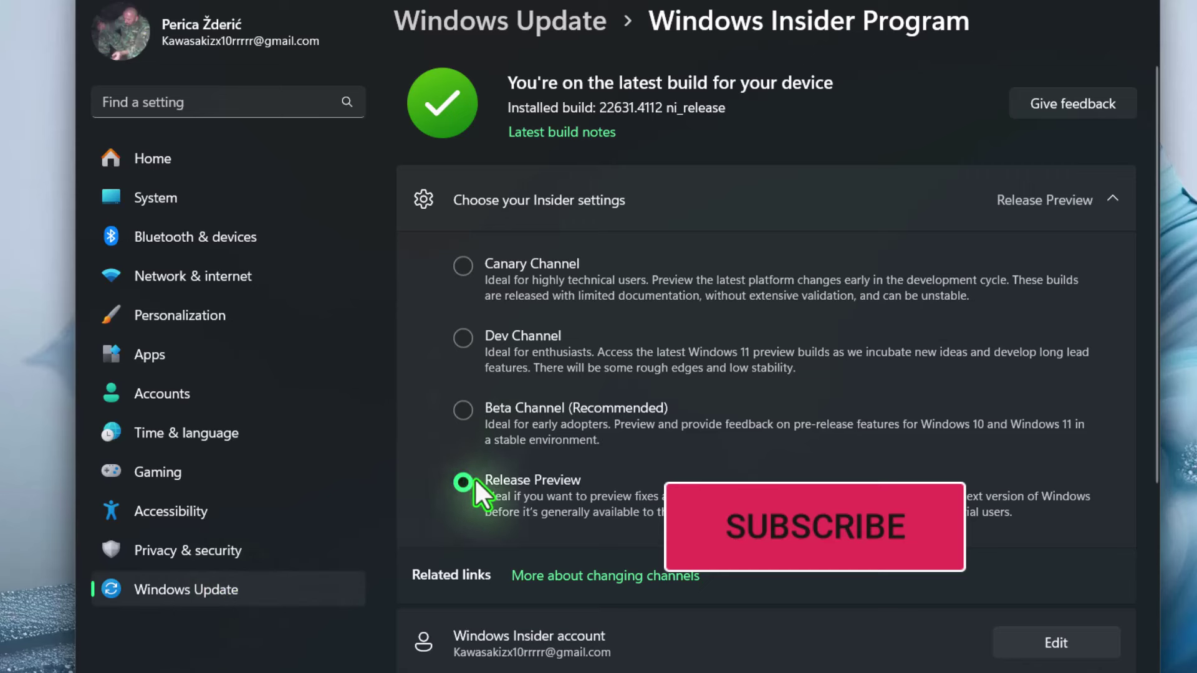
left_click(198, 587)
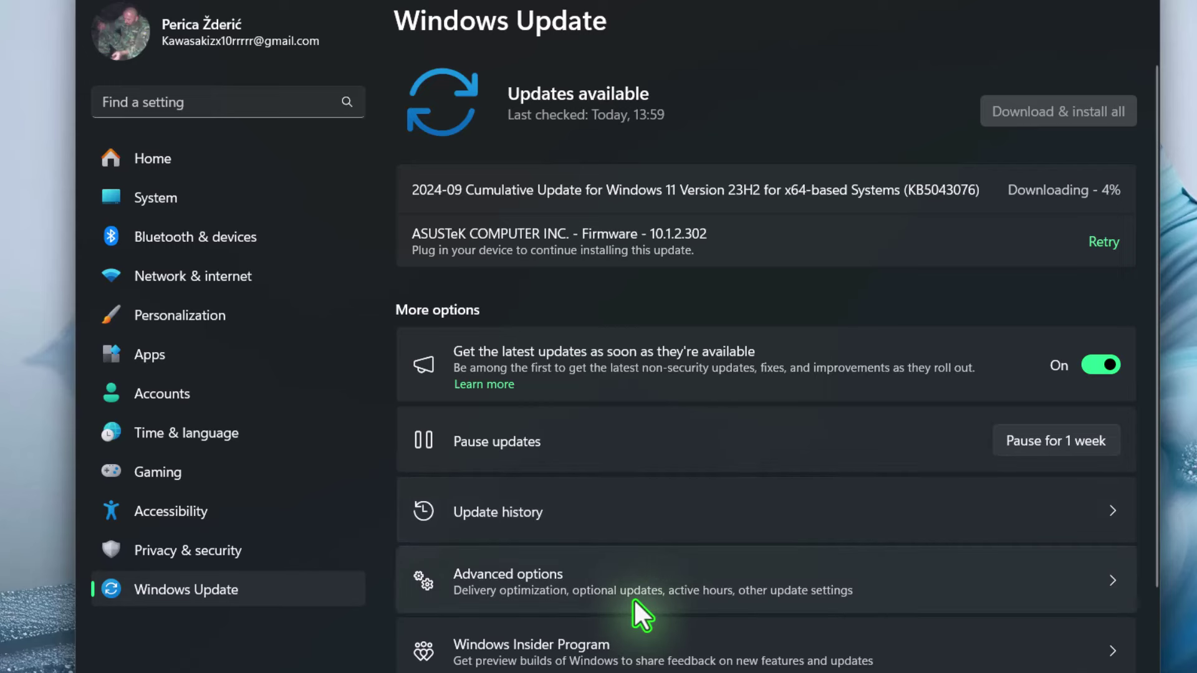
scroll(635, 598, "down", 3)
scroll(648, 495, "up", 3)
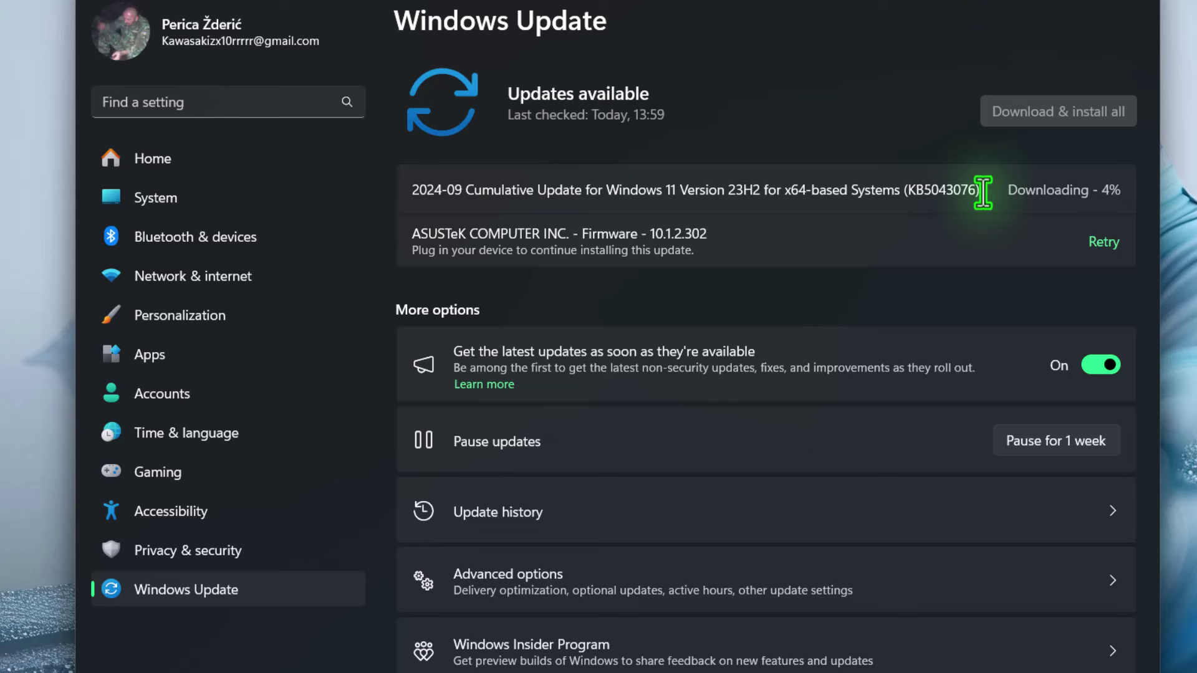
Select the full KB5043076 cumulative update title and copy it to the clipboard.
left_click_drag(984, 190, 398, 199)
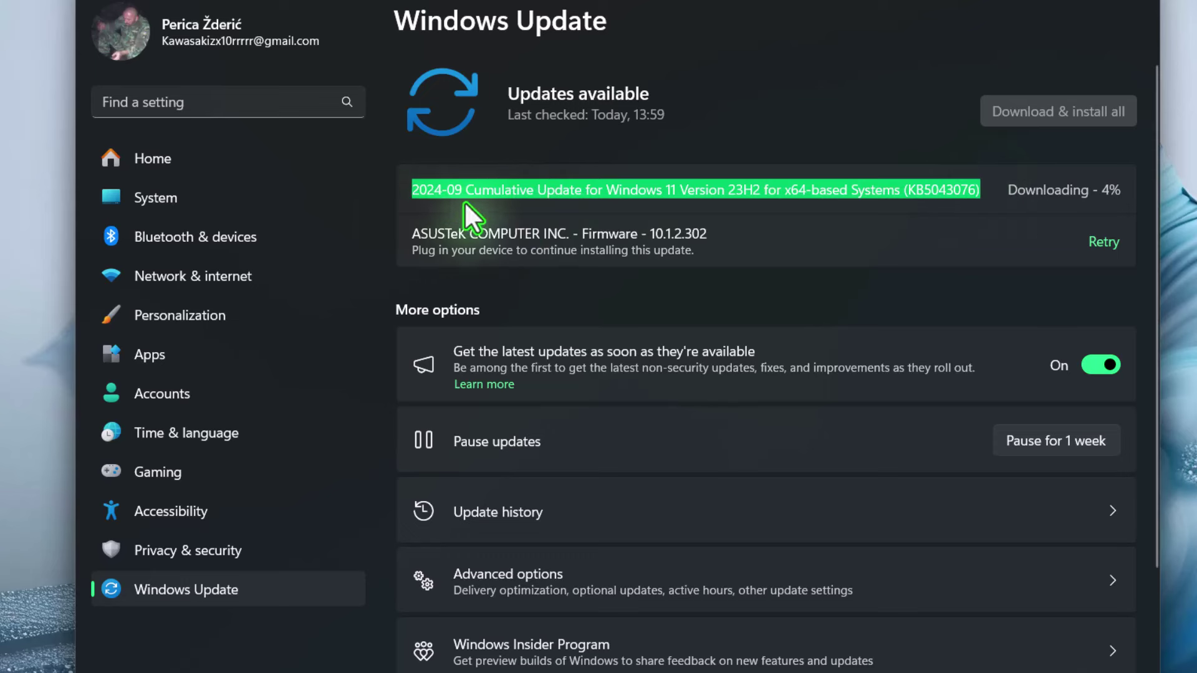
right_click(506, 187)
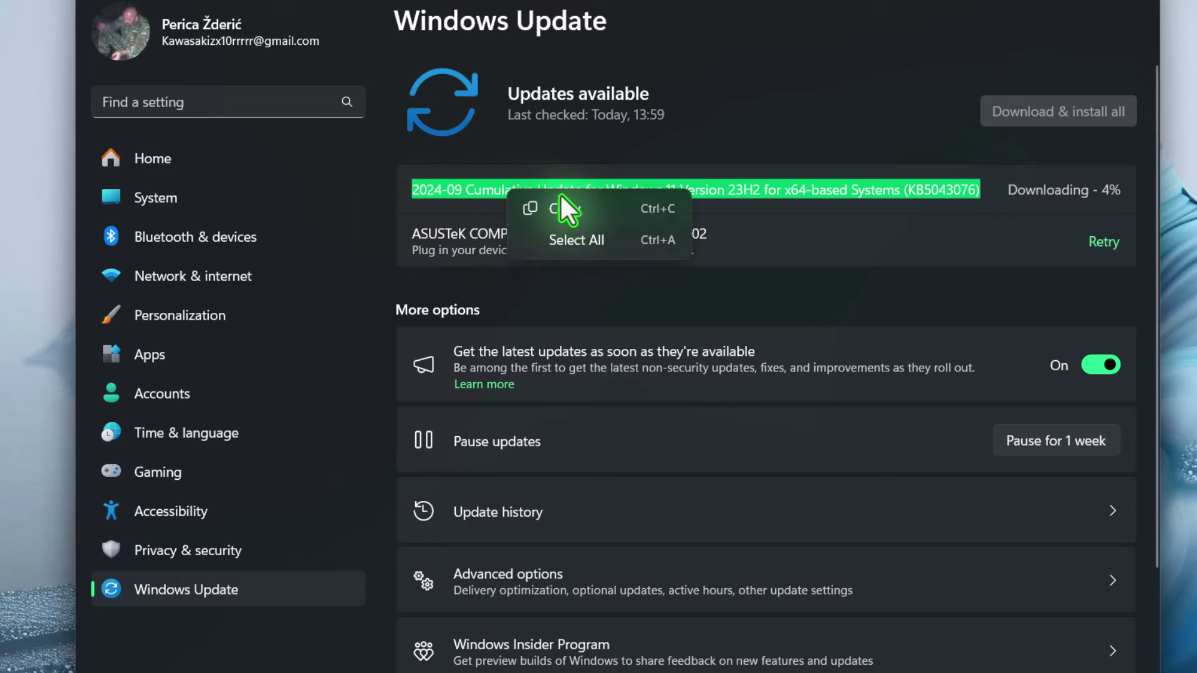
left_click(564, 209)
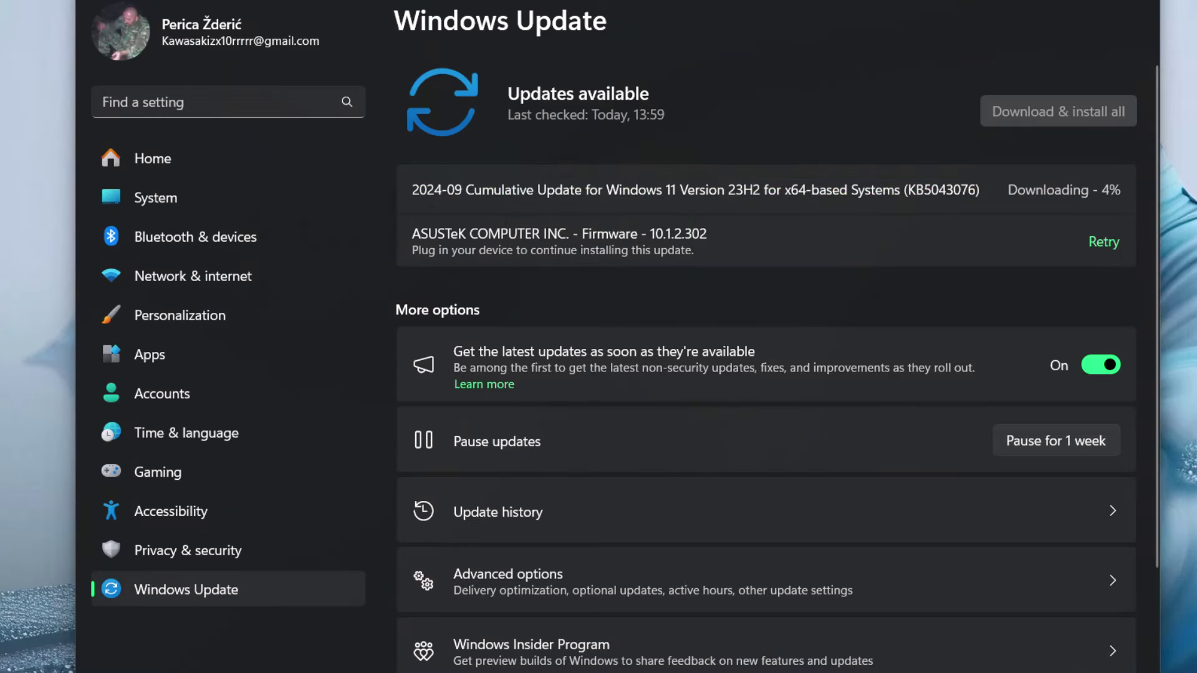